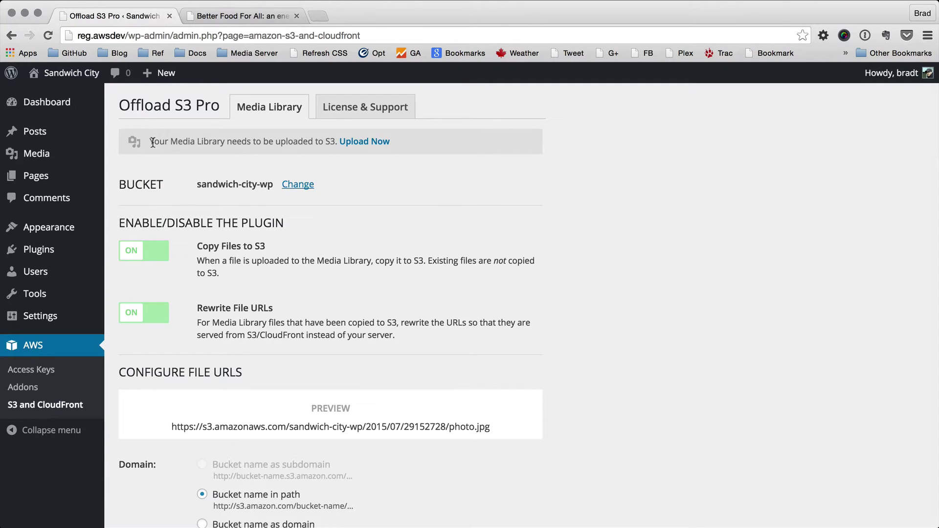
Inspect the Better Food For All bowl image to show its local energy-bowl-4-660x990.jpg source
drag(149, 142, 460, 141)
click(333, 149)
click(231, 15)
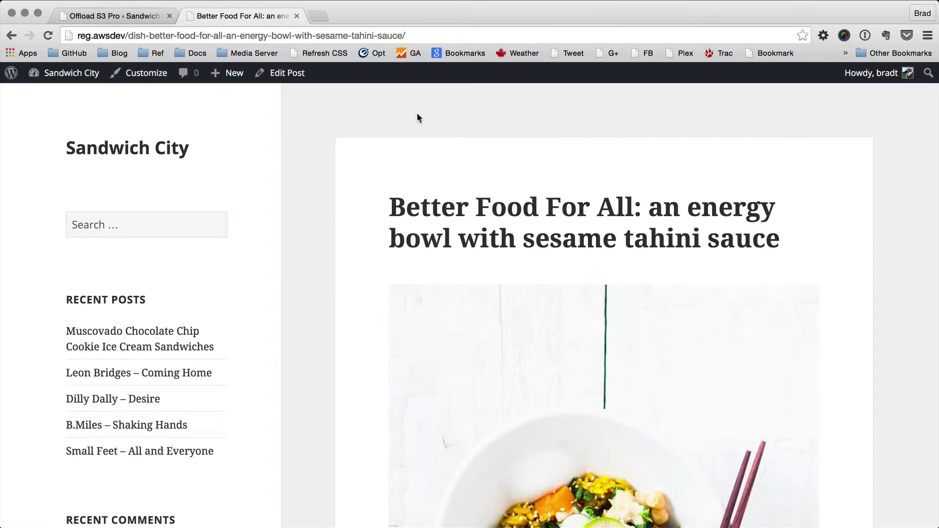
right_click(512, 342)
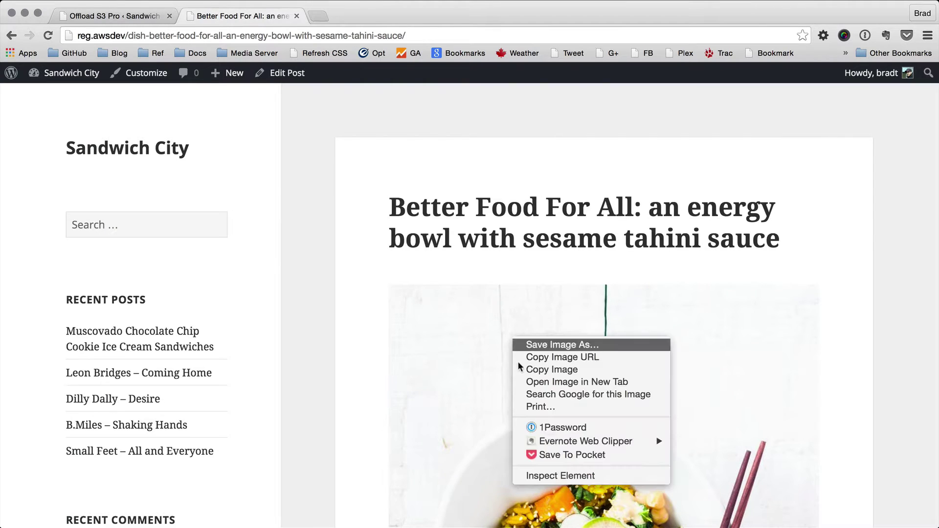
click(344, 246)
scroll(344, 247, down, 5)
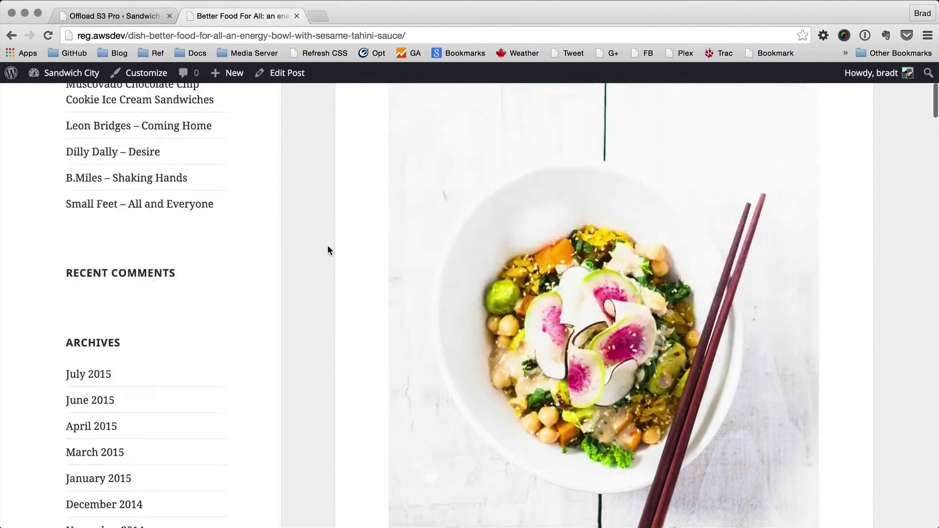
scroll(327, 244, up, 10)
right_click(536, 337)
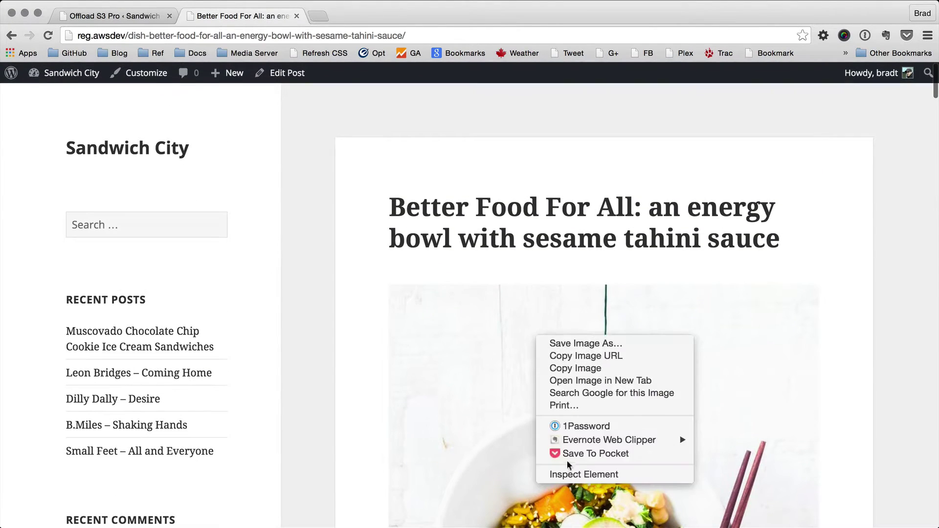
click(572, 472)
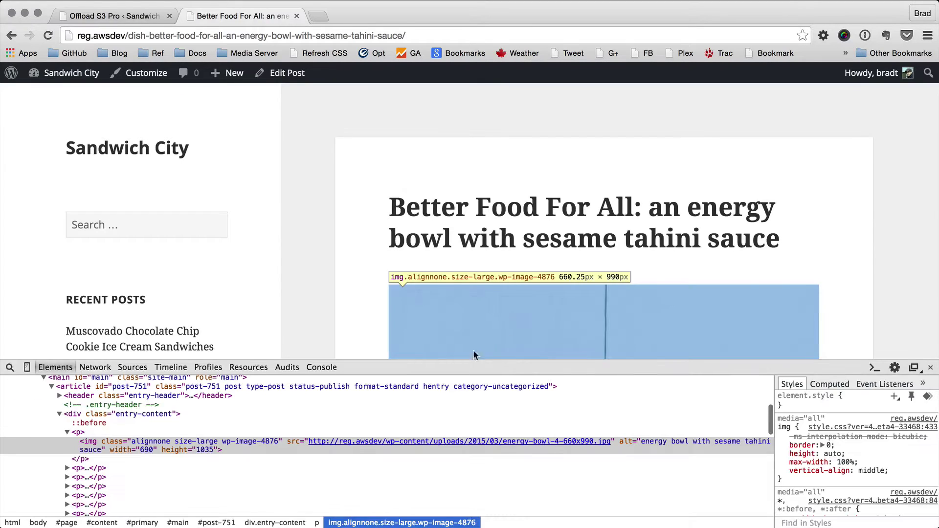
mouse_move(389, 444)
Start the Media Library upload to S3 with Find & Replace, then pause and cancel it at 10 of 155 files
click(135, 16)
click(368, 144)
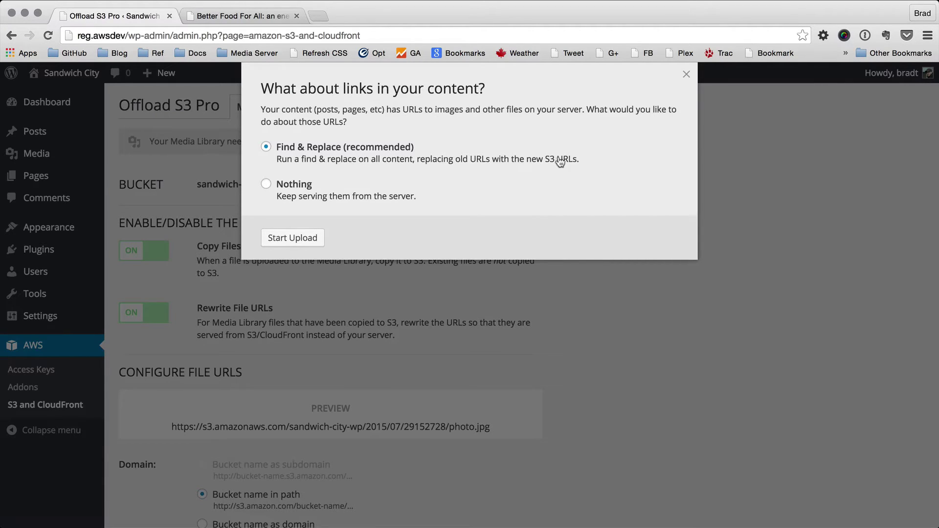
click(303, 238)
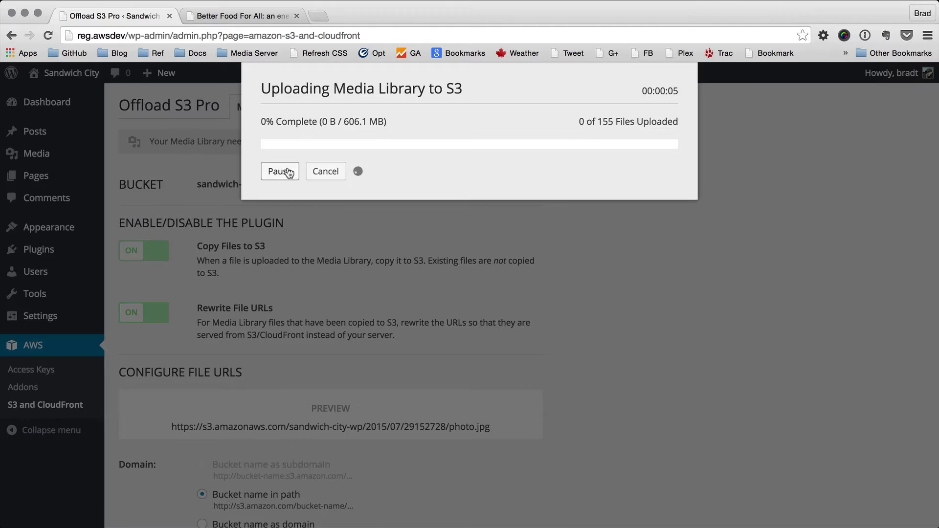
click(279, 171)
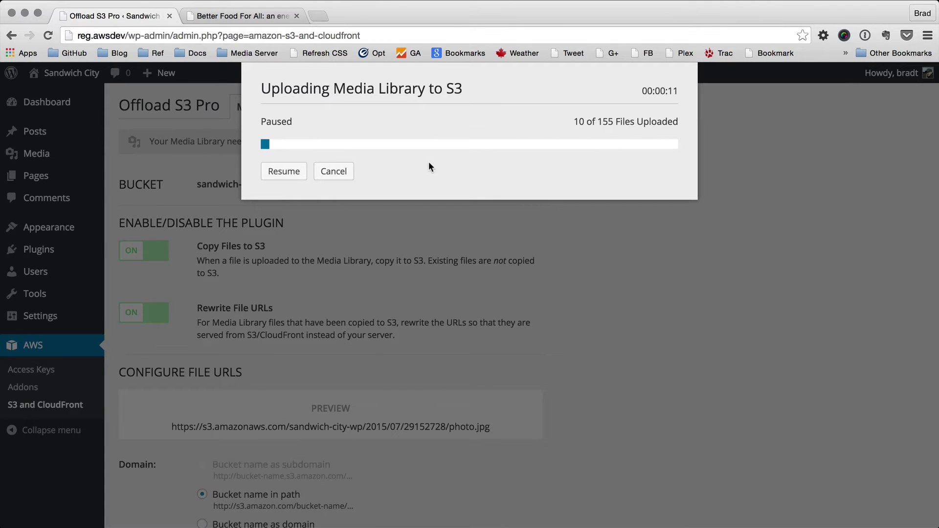
click(334, 172)
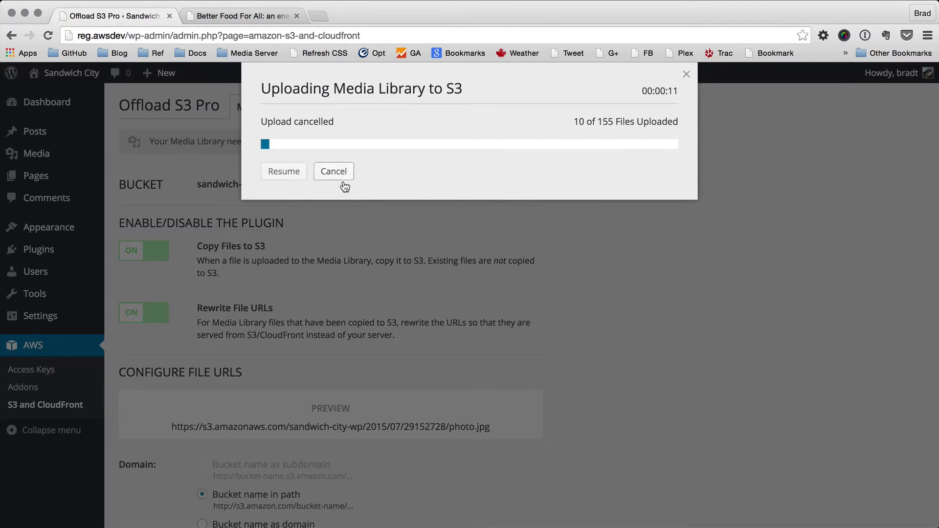
Open the Media Library and reload the Better Food For All post to confirm an s3.amazonaws.com image URL
click(334, 217)
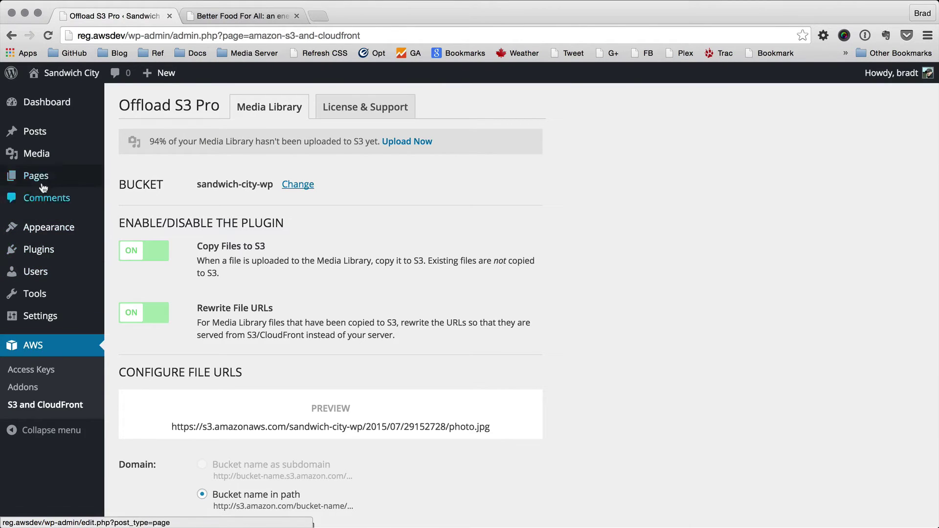
click(44, 155)
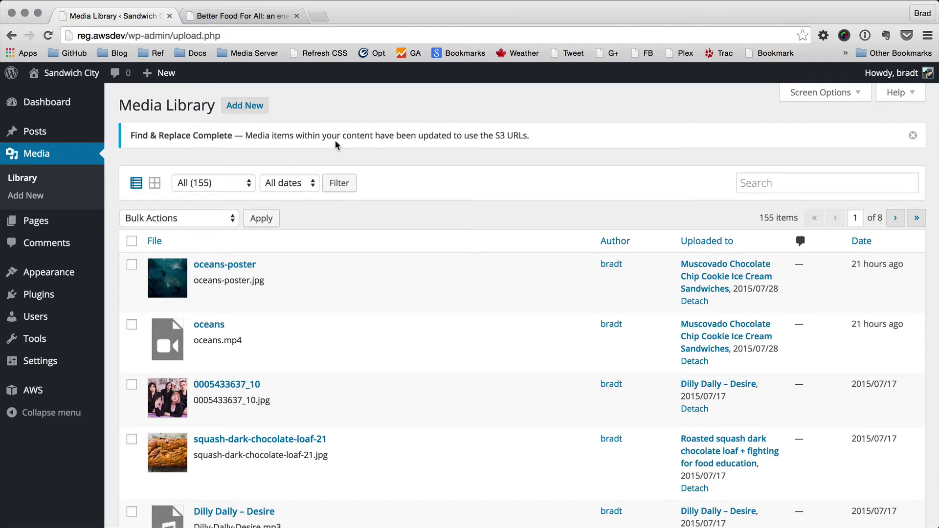
click(220, 16)
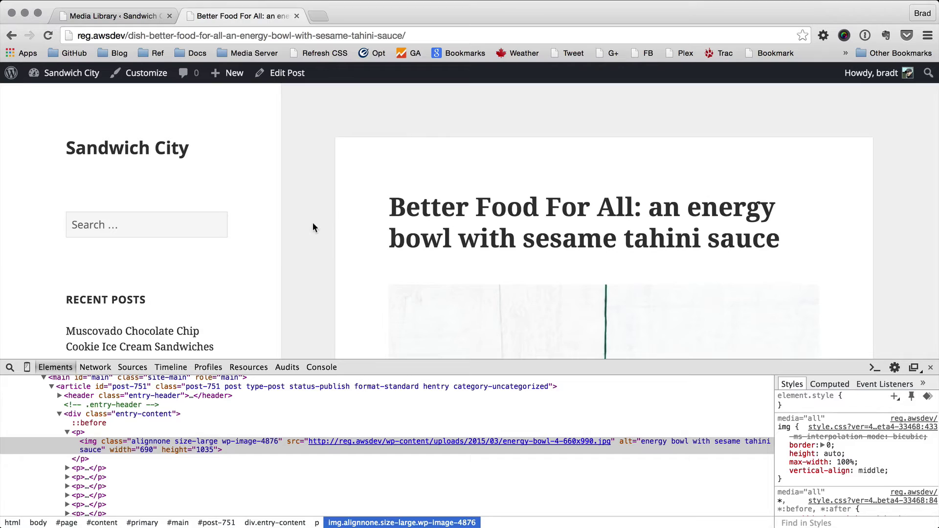
key(super+r)
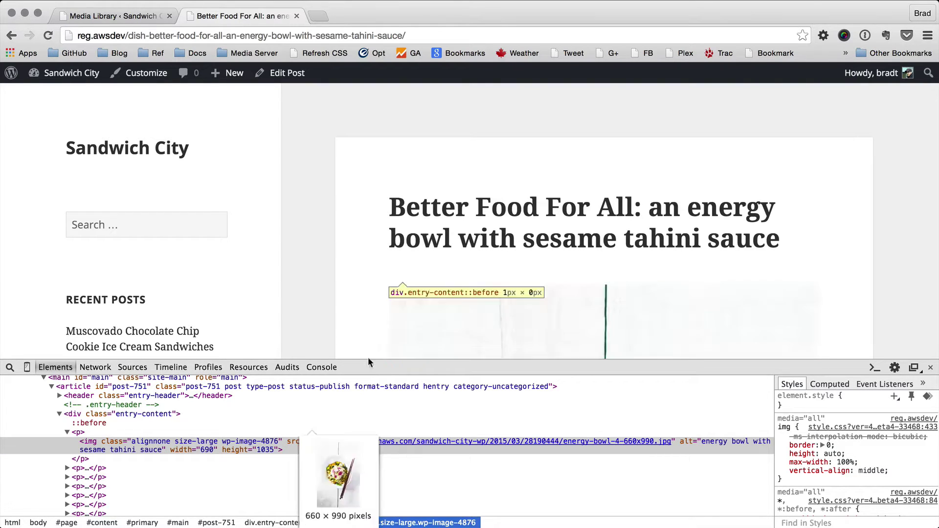
click(116, 17)
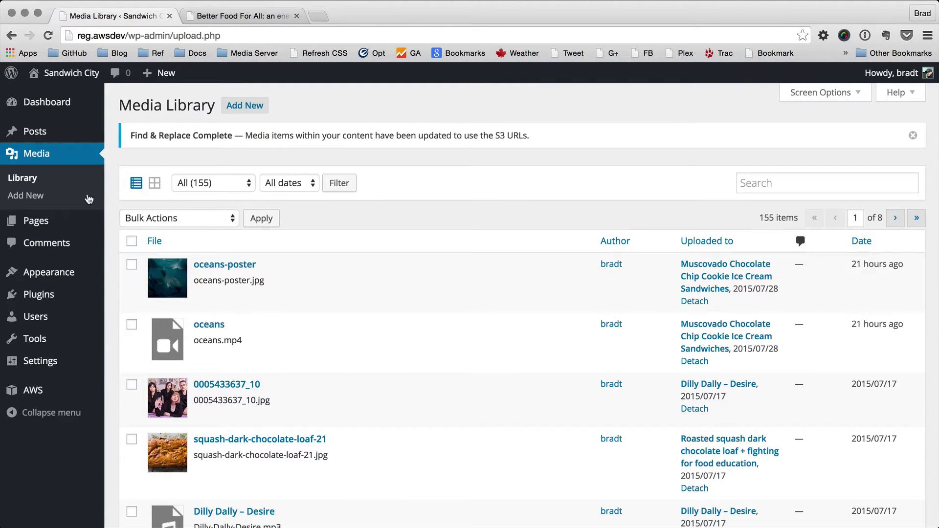
Open the Glacier post for editing and bring up its featured image picker
click(44, 135)
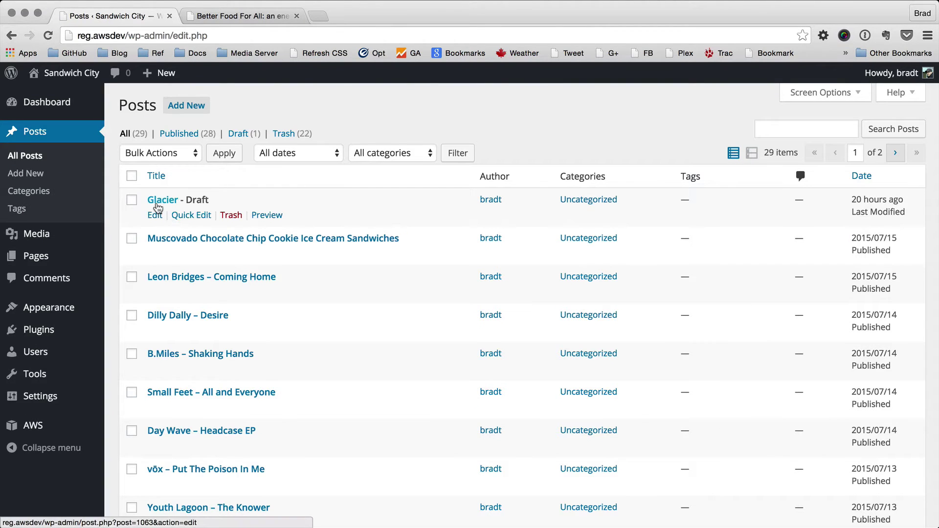
click(158, 205)
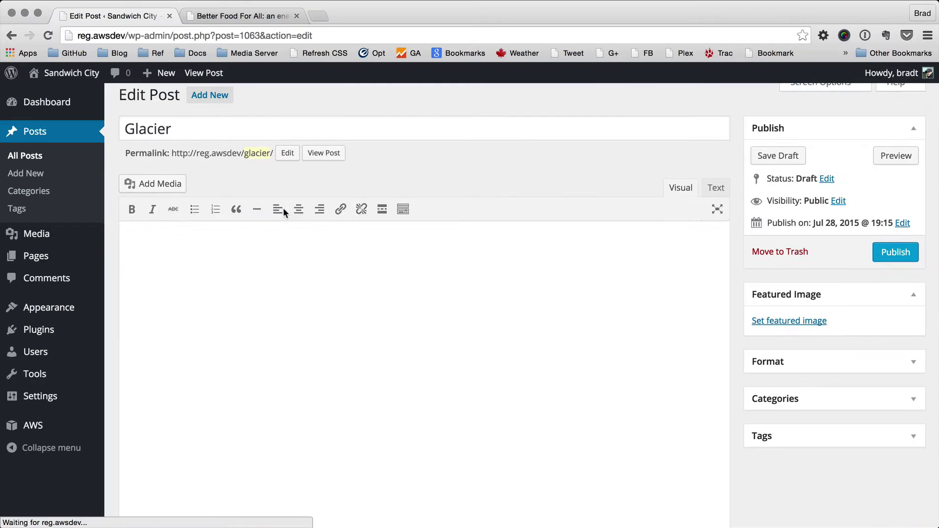
click(785, 322)
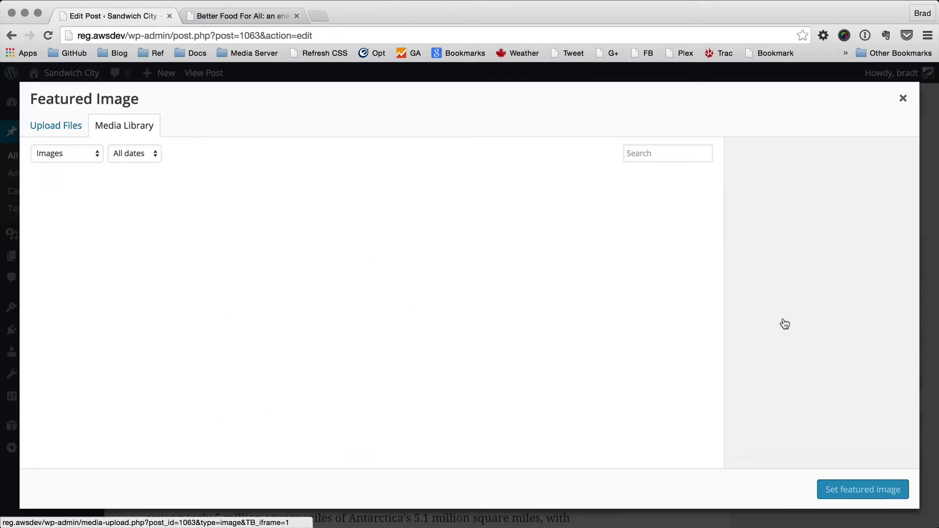
Upload glacier-photo.jpg, check its S3 URL, and set it as the featured image
key(super+Tab)
key(super+Tab)
key(super+Tab)
key(super+Tab)
key(super+Tab)
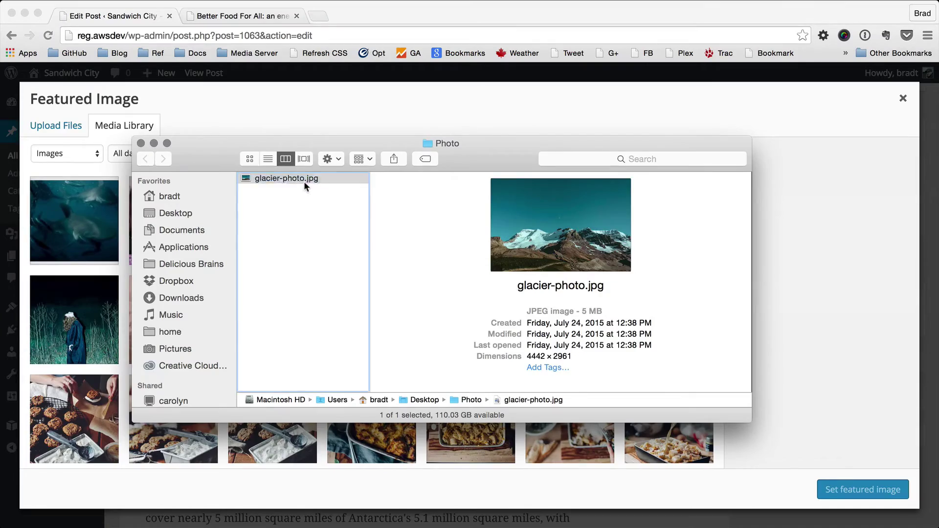
drag(304, 181, 334, 245)
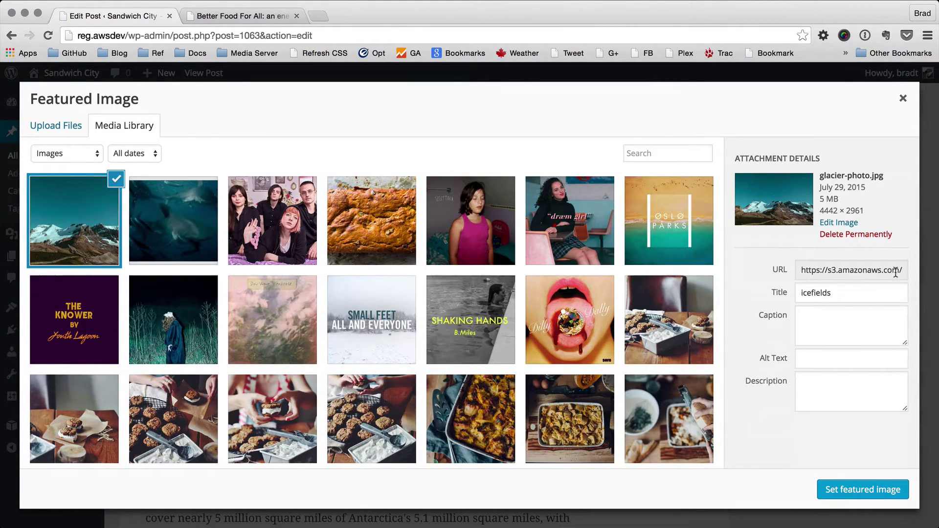
drag(896, 272, 822, 272)
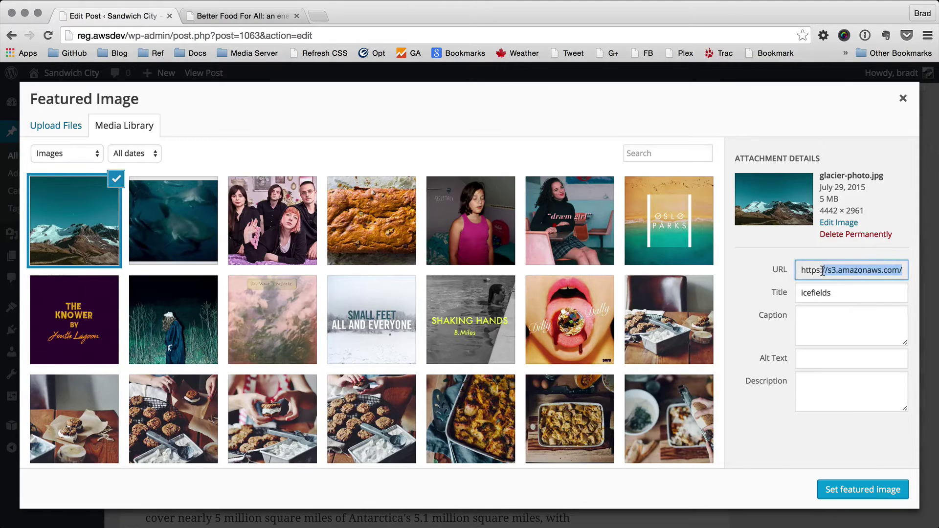
click(865, 272)
click(834, 490)
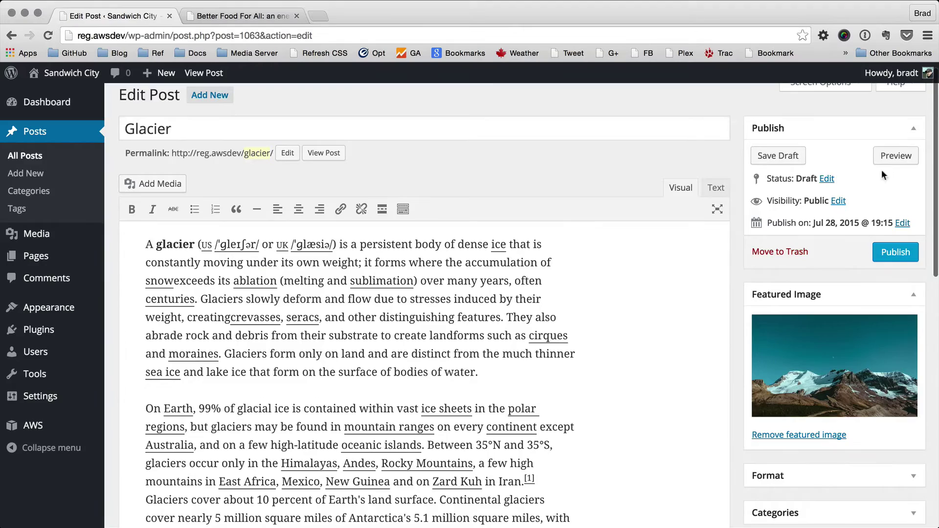
Preview the Glacier post and inspect its featured image to confirm the s3.amazonaws.com source
click(895, 157)
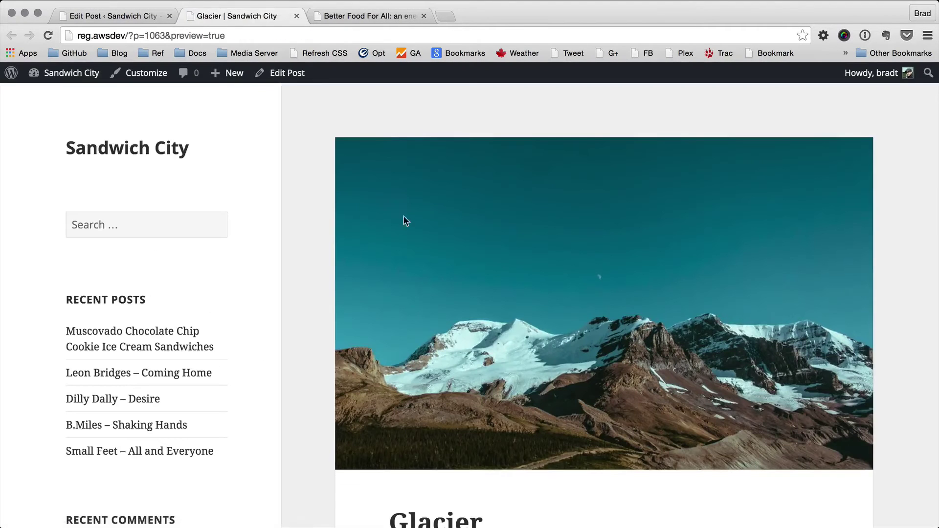
right_click(508, 266)
click(538, 406)
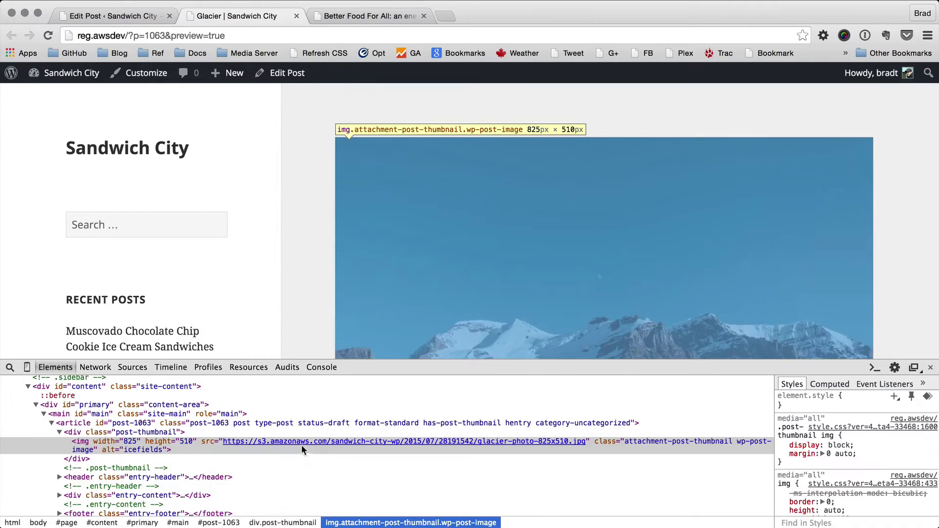
mouse_move(352, 446)
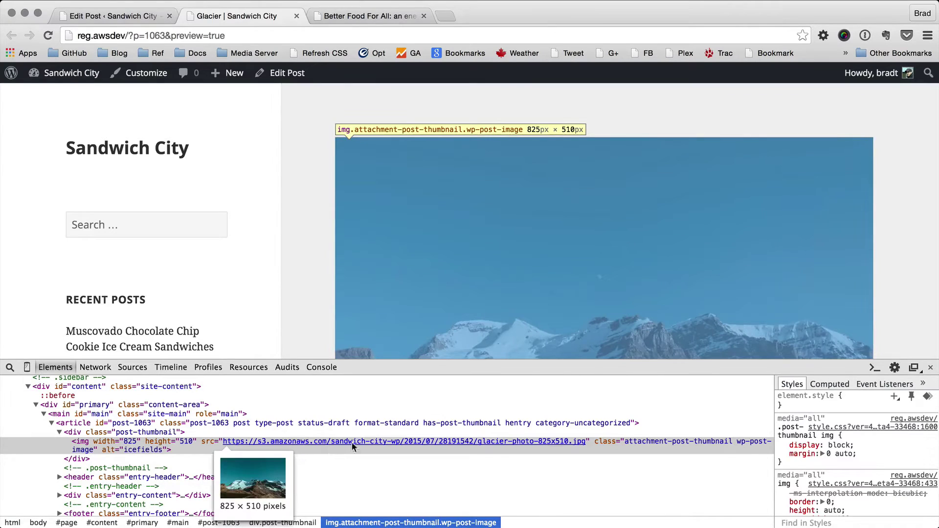
click(116, 16)
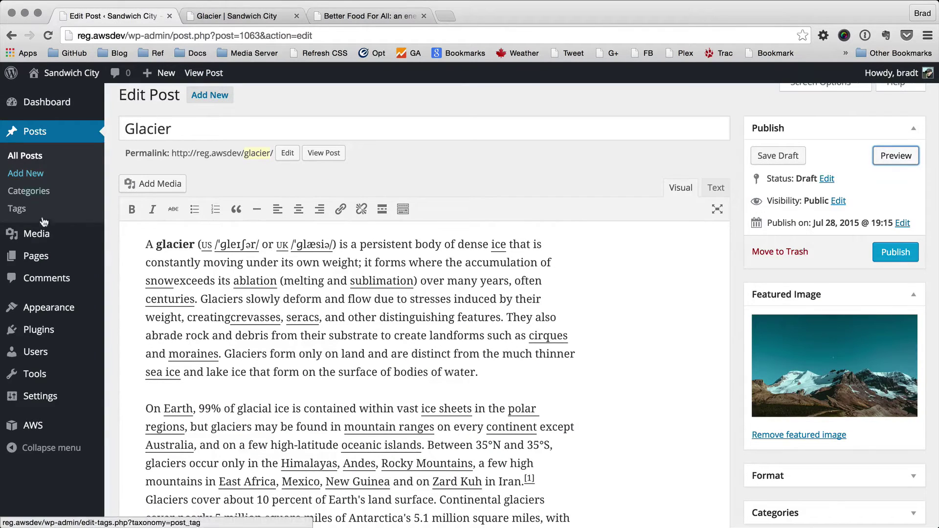
Open the Media Library, review its S3 Bulk Actions options, and switch to grid view
click(42, 238)
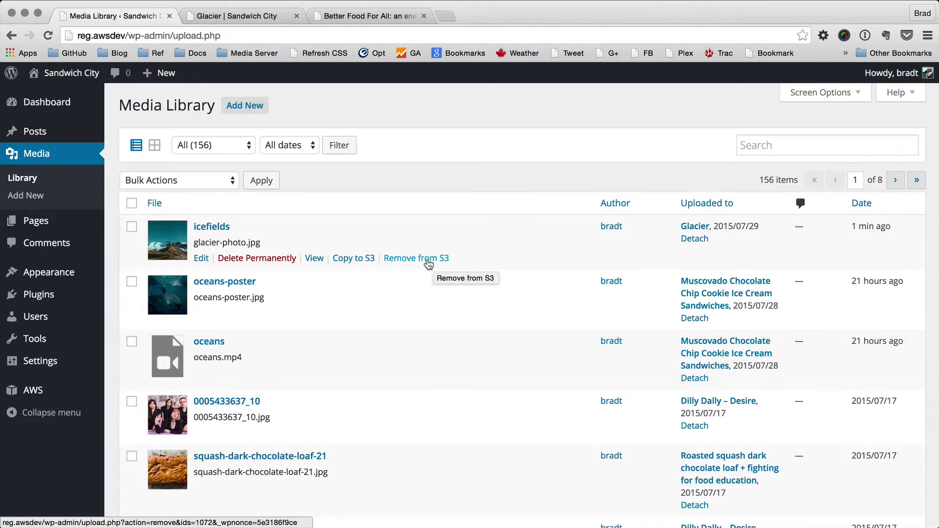
click(216, 181)
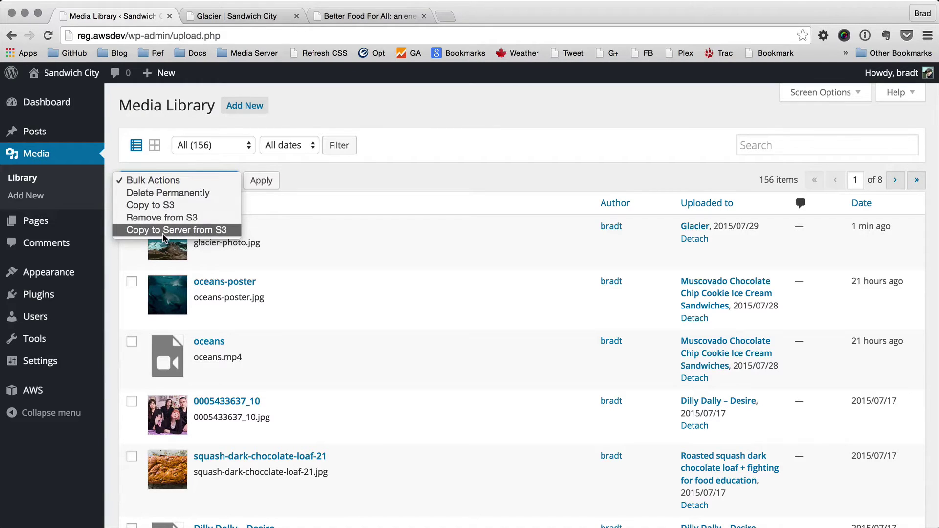
click(395, 198)
click(154, 144)
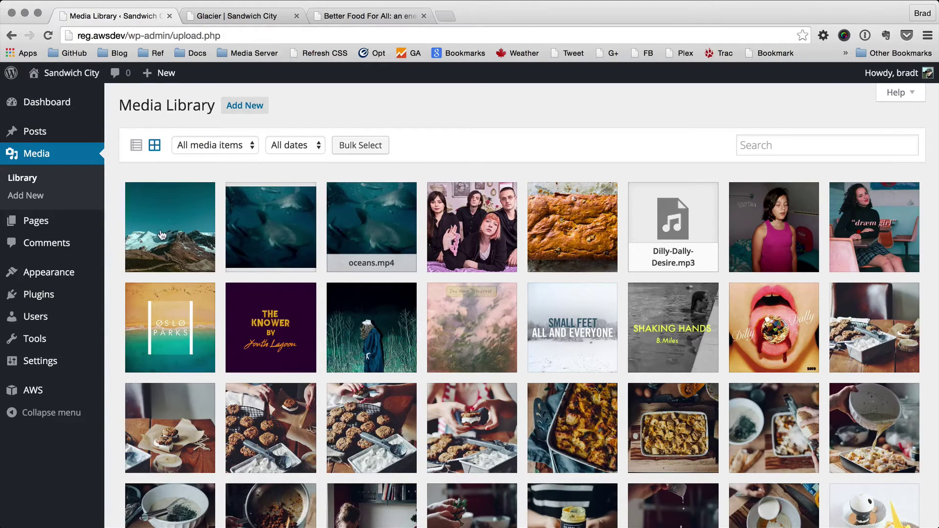
Bulk-select the dark field and pink flowers images to show S3 buttons, then open the glacier photo's details
click(357, 145)
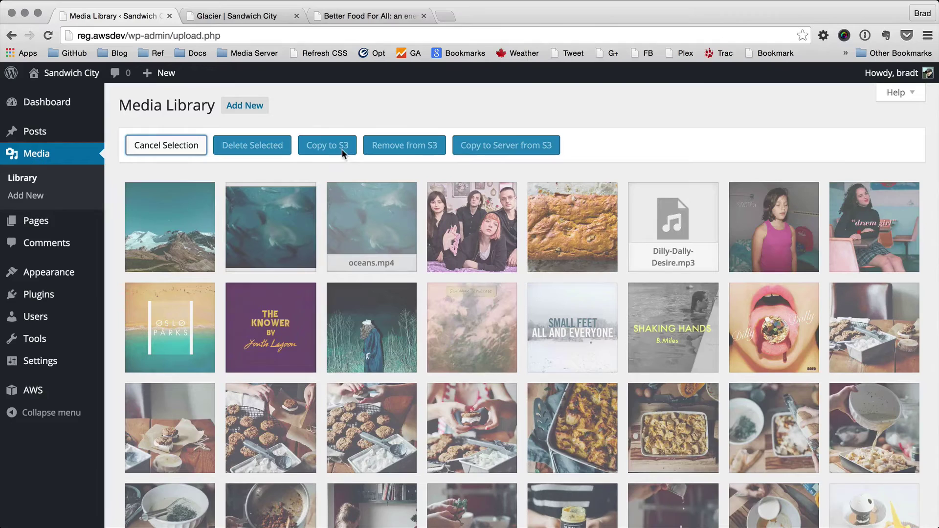
click(382, 300)
click(471, 323)
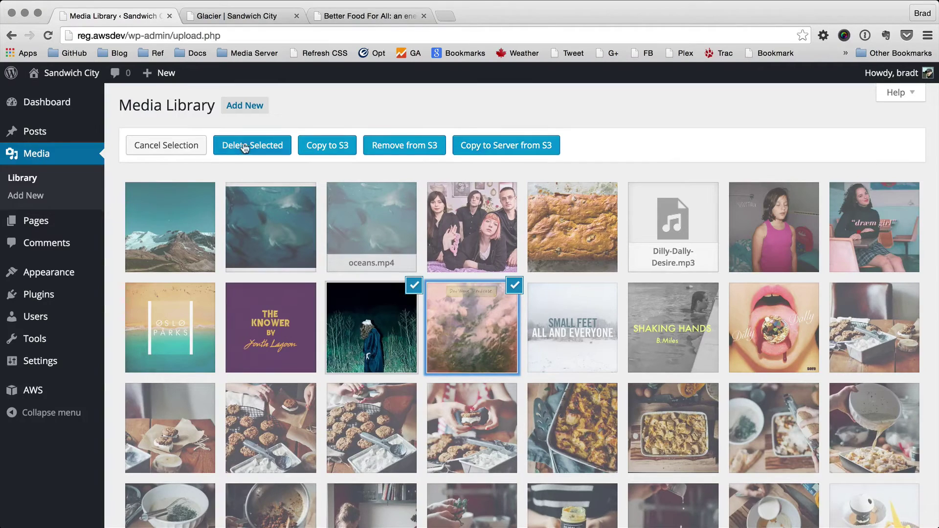
click(169, 147)
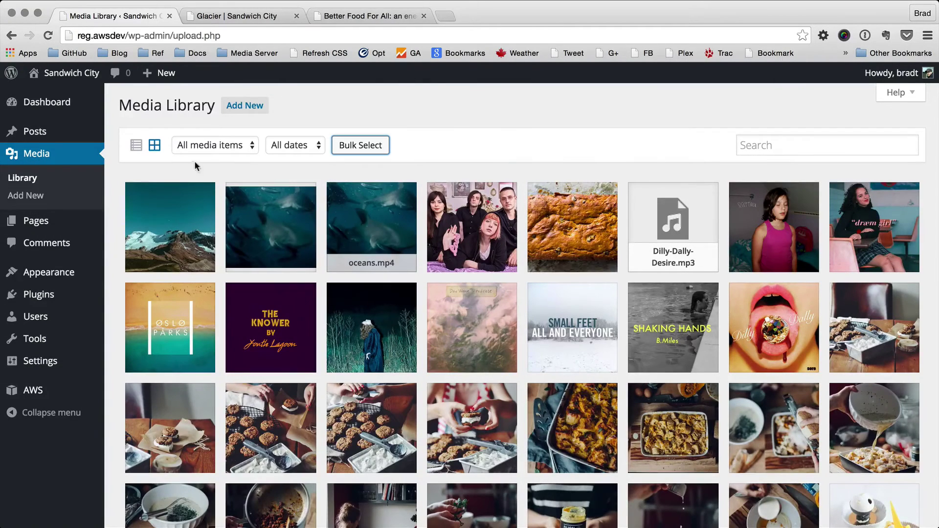
click(167, 231)
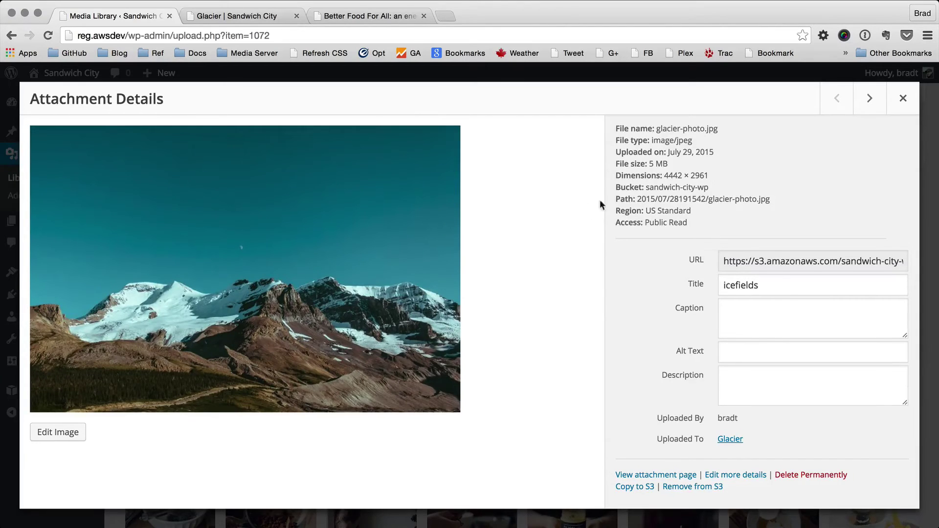
Highlight the glacier photo's bucket, path, region and access lines, then close the details
drag(617, 190, 619, 230)
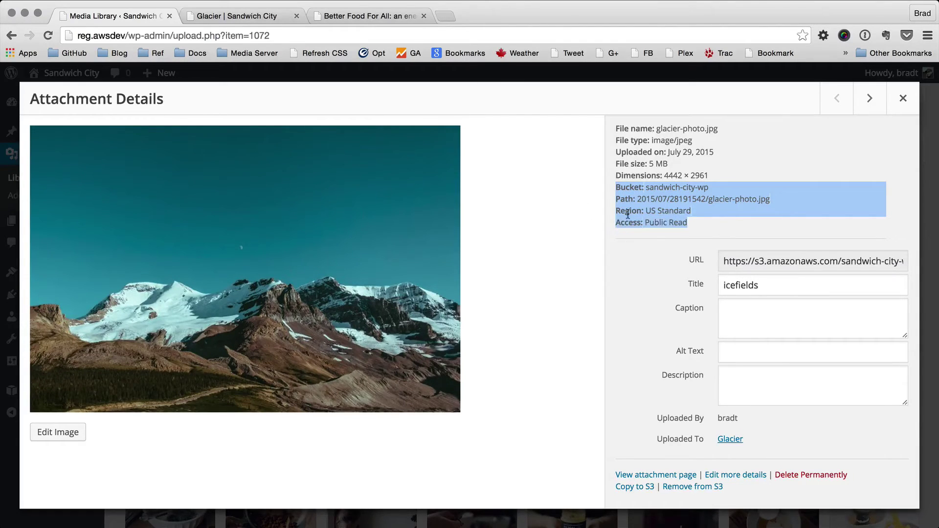
click(679, 190)
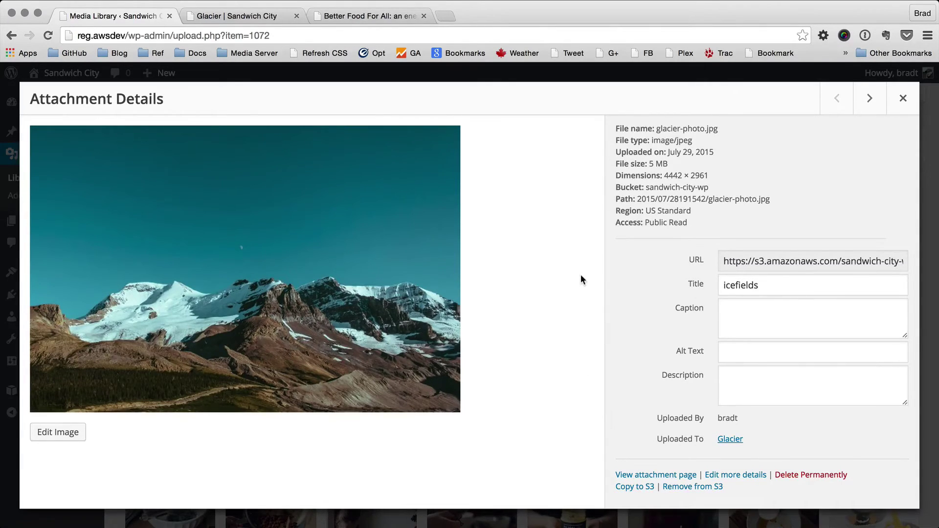
key(Escape)
Switch to list view, open the icefields image's edit page and copy it to S3 again
click(136, 147)
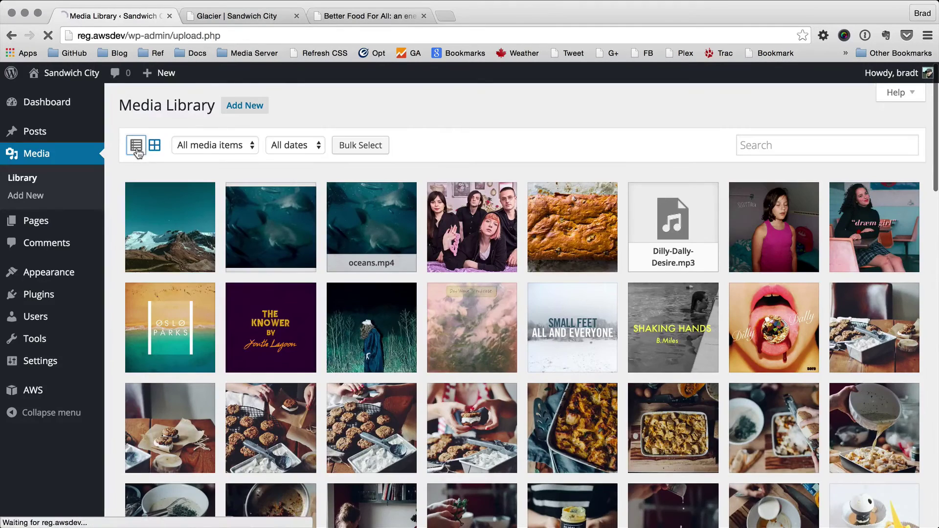
click(221, 228)
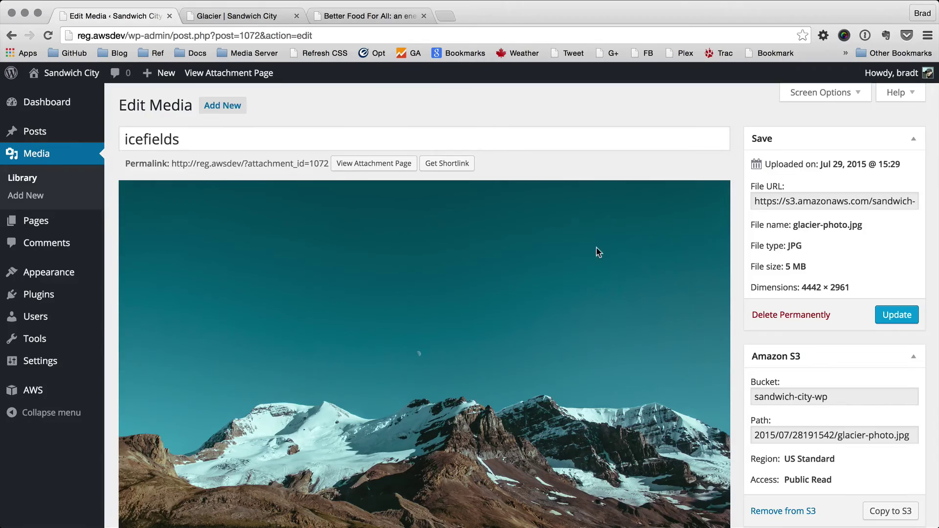
scroll(597, 250, down, 5)
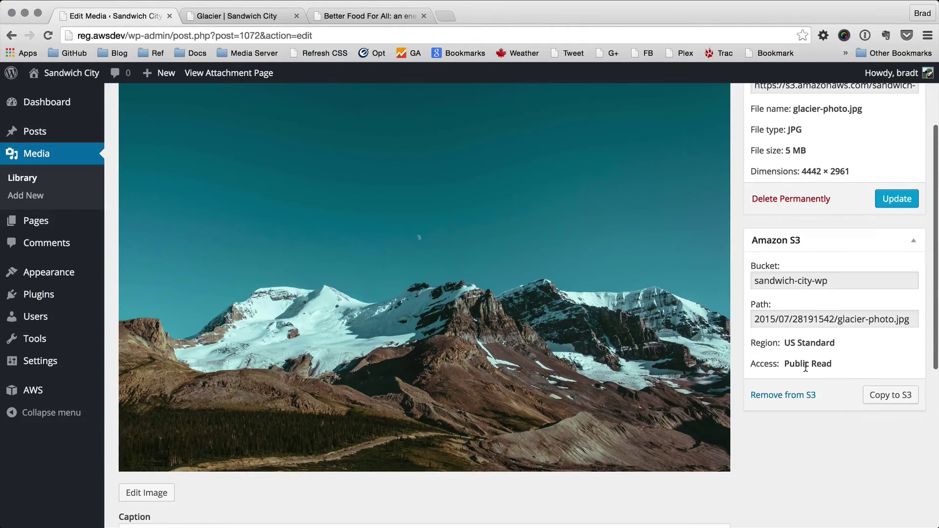
click(882, 399)
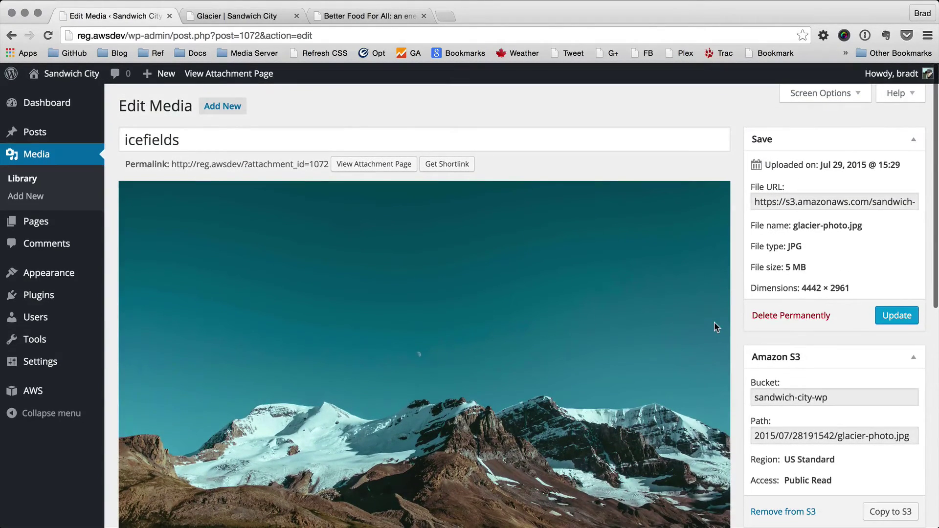